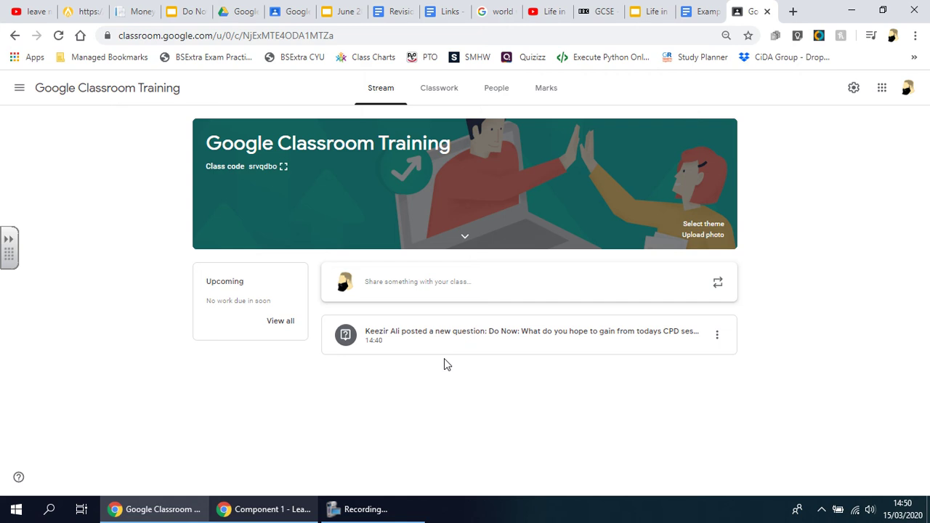
# - Create a new Question post from the Classwork page's Create menu
pyautogui.click(447, 92)
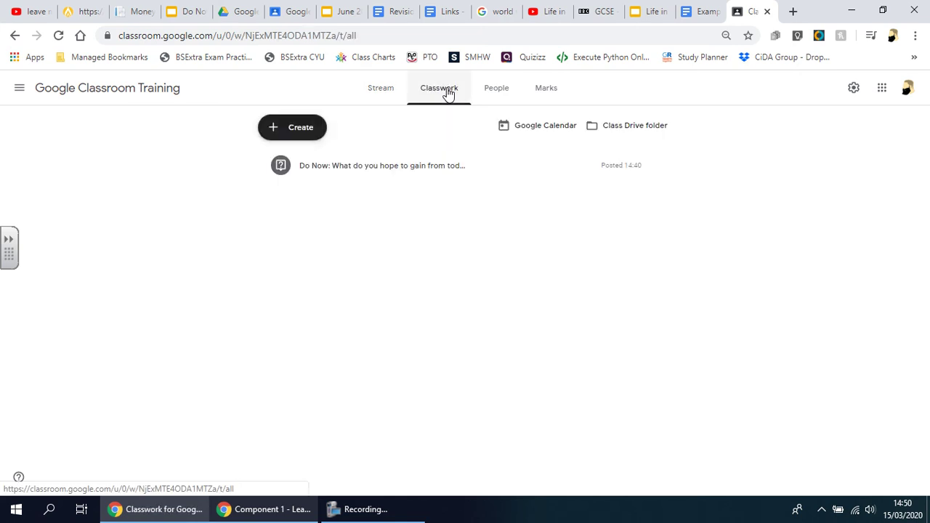
pyautogui.click(300, 135)
pyautogui.click(312, 194)
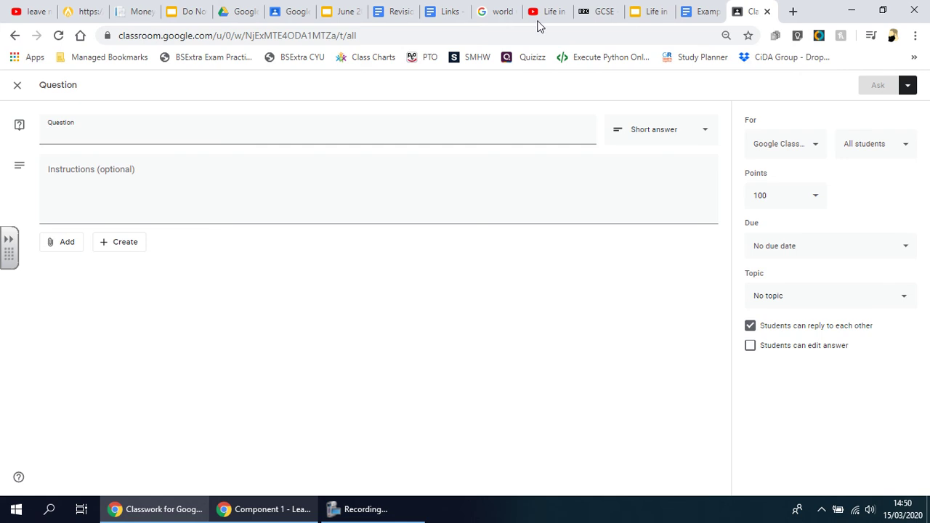
# - Open the historyhit.com photo from the world war trench image results
pyautogui.click(491, 18)
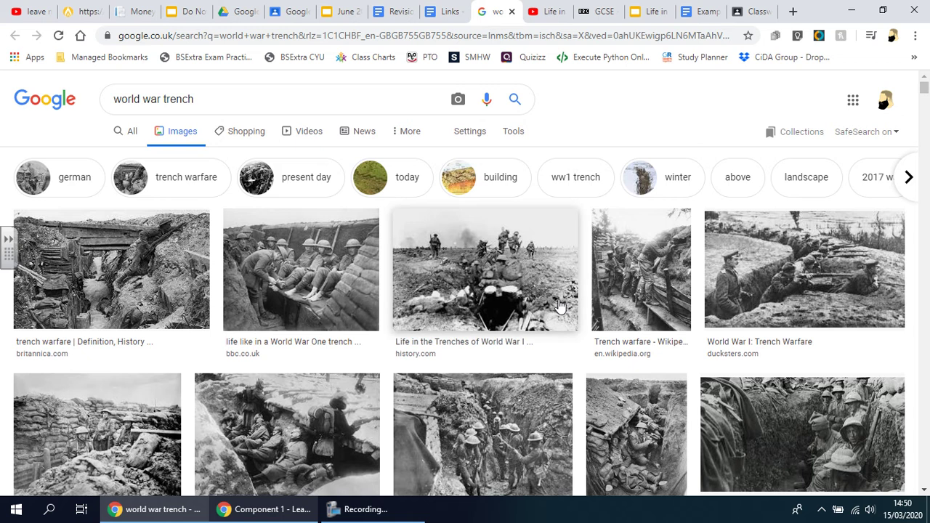
pyautogui.scroll(-1, 734, 320)
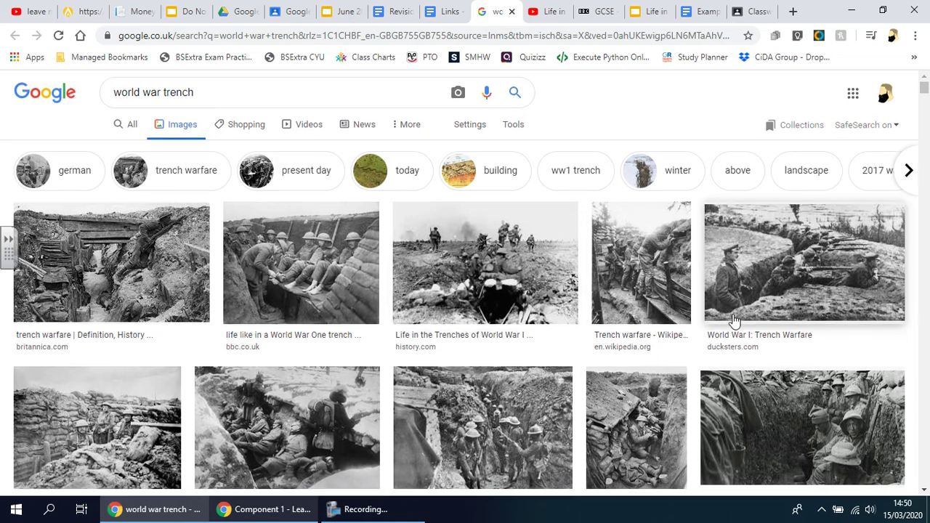
pyautogui.scroll(-4, 733, 320)
pyautogui.scroll(1, 817, 227)
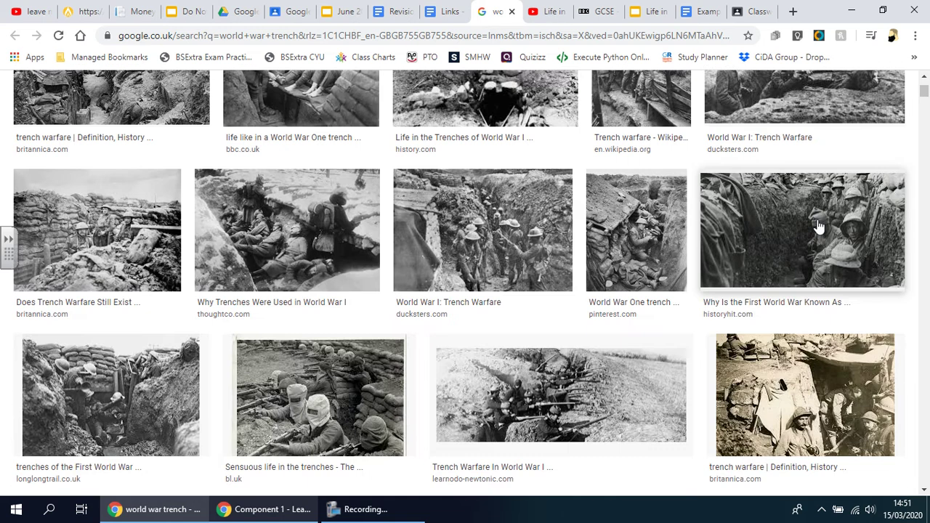
pyautogui.click(854, 260)
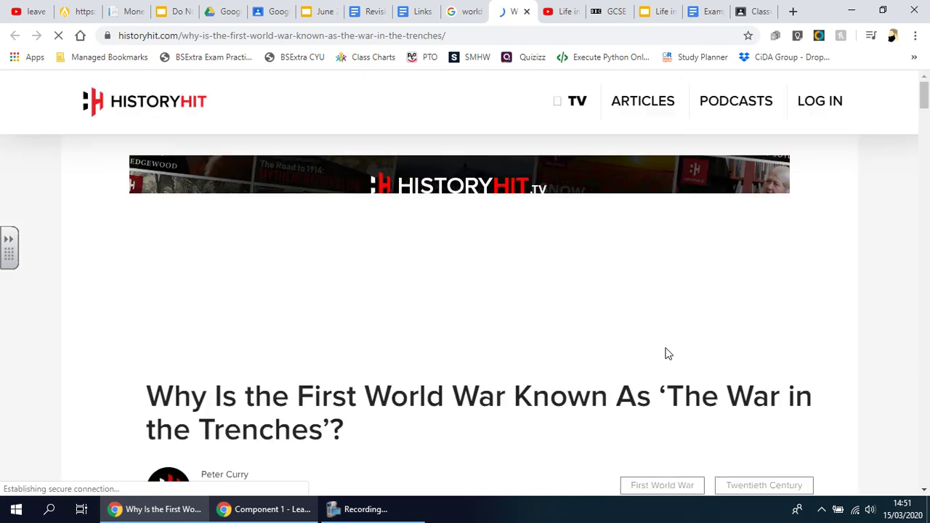
# - Copy the image address of the HistoryHit trench photo and return to the Classroom draft
pyautogui.scroll(-3, 890, 275)
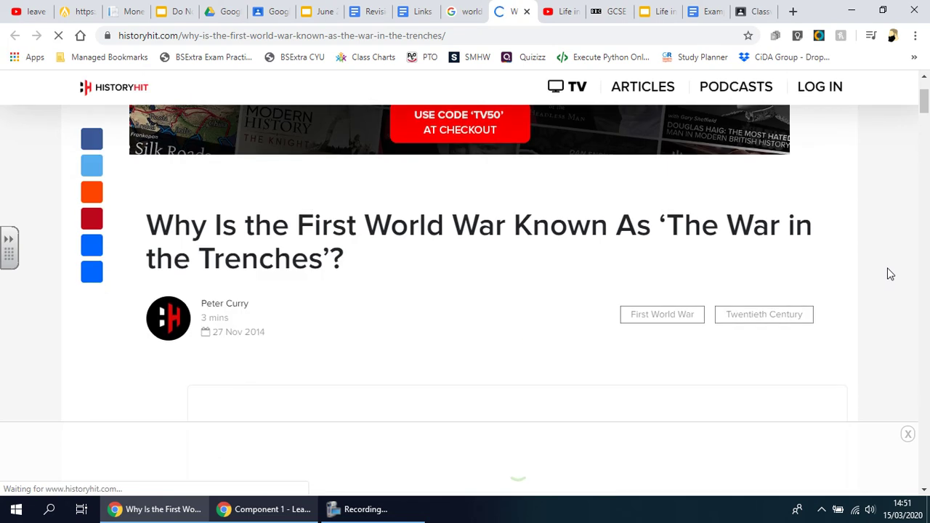
pyautogui.scroll(-4, 890, 274)
pyautogui.scroll(-3, 890, 274)
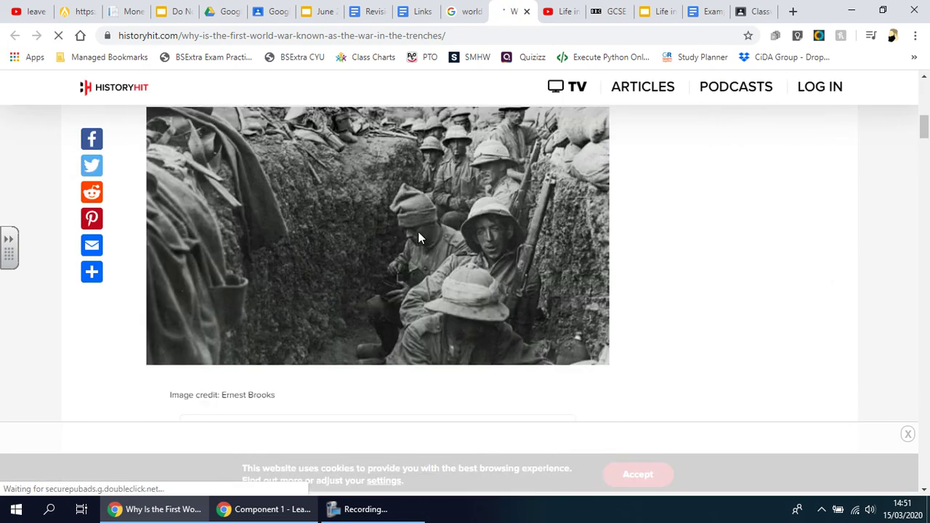
pyautogui.rightClick(417, 237)
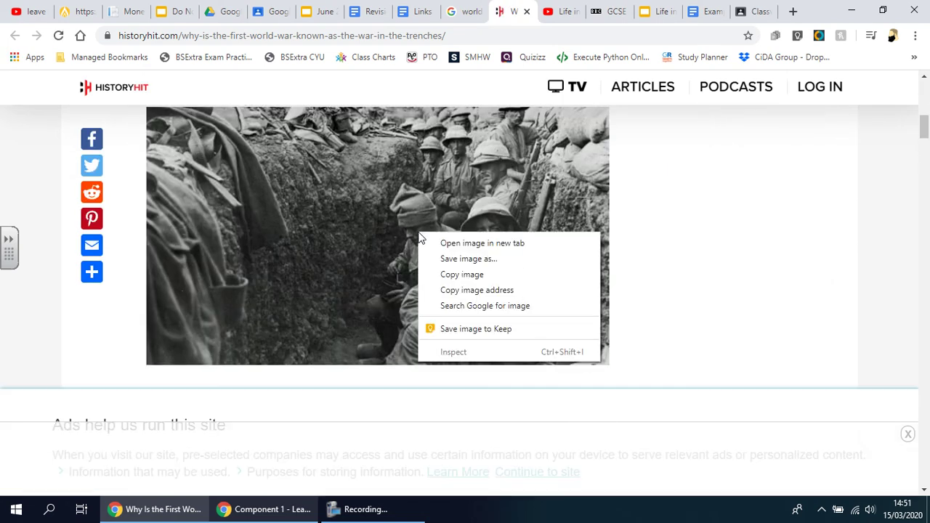
pyautogui.click(506, 291)
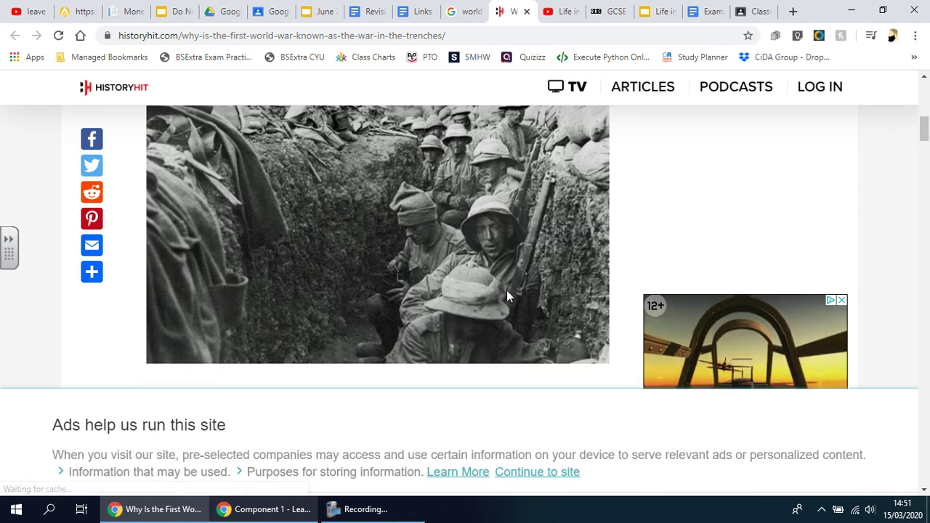
pyautogui.click(754, 11)
# - Attach the copied soldiers-in-trench-700x390.jpg address to the question as a link
pyautogui.click(72, 255)
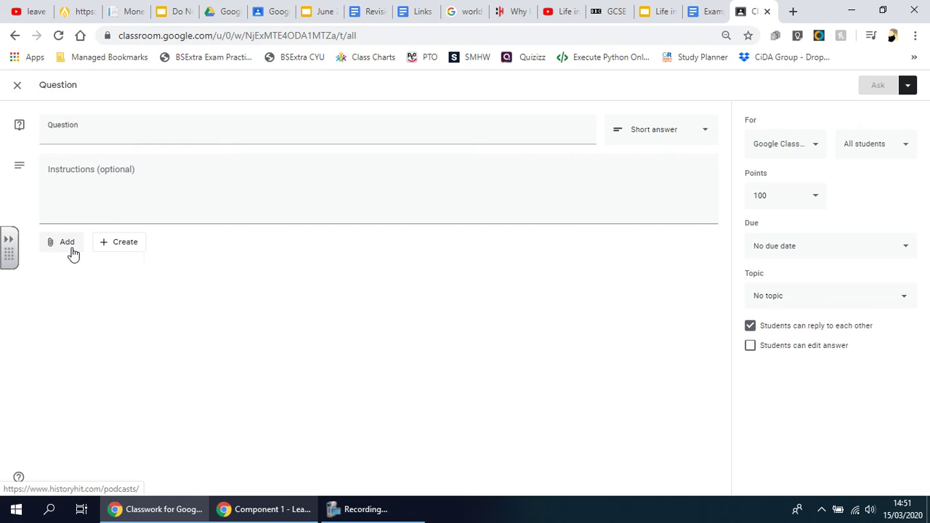
pyautogui.click(93, 289)
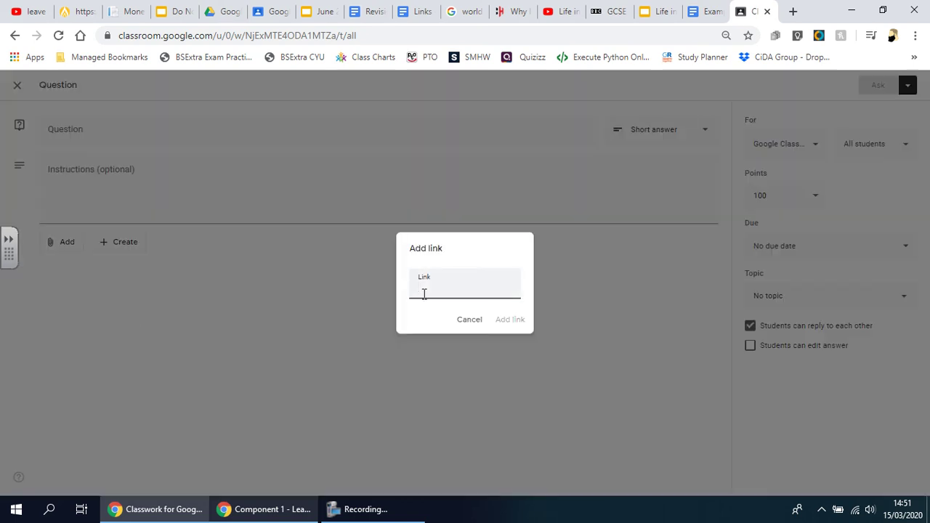
pyautogui.hotkey('ctrl', 'v')
pyautogui.click(507, 324)
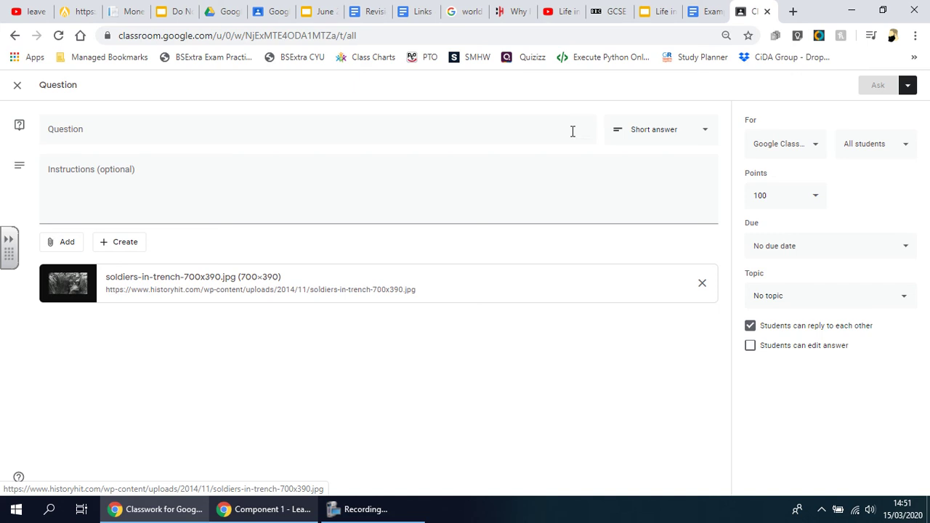
pyautogui.click(553, 10)
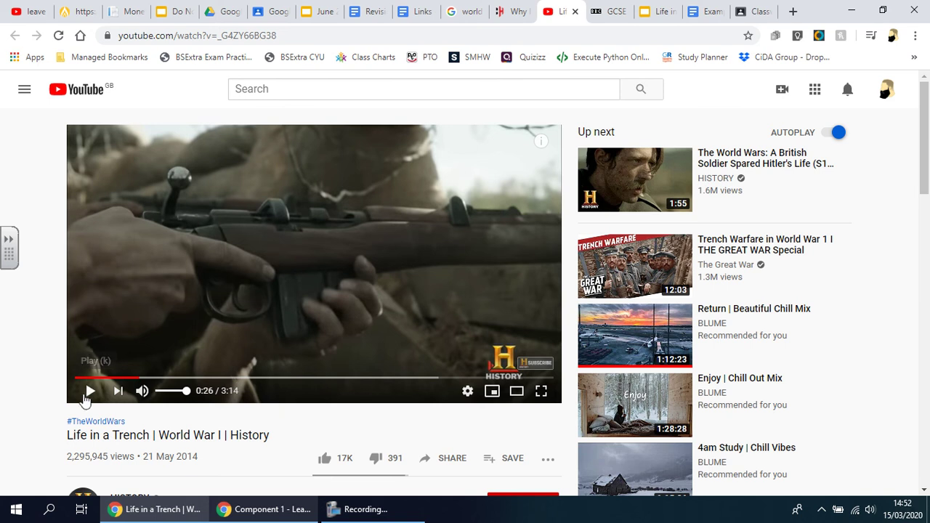
# - Pause the Life in a Trench video at 0:23 and copy its address-bar URL
pyautogui.click(73, 378)
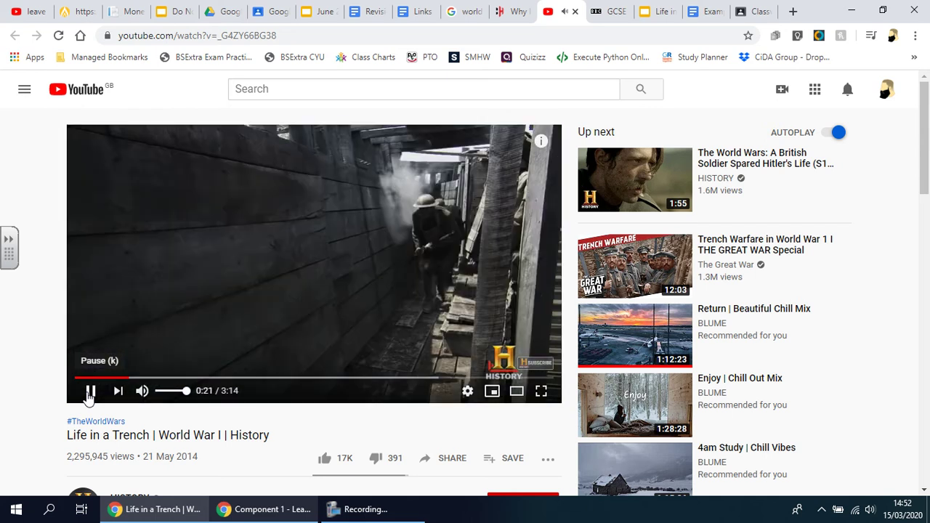
pyautogui.click(89, 391)
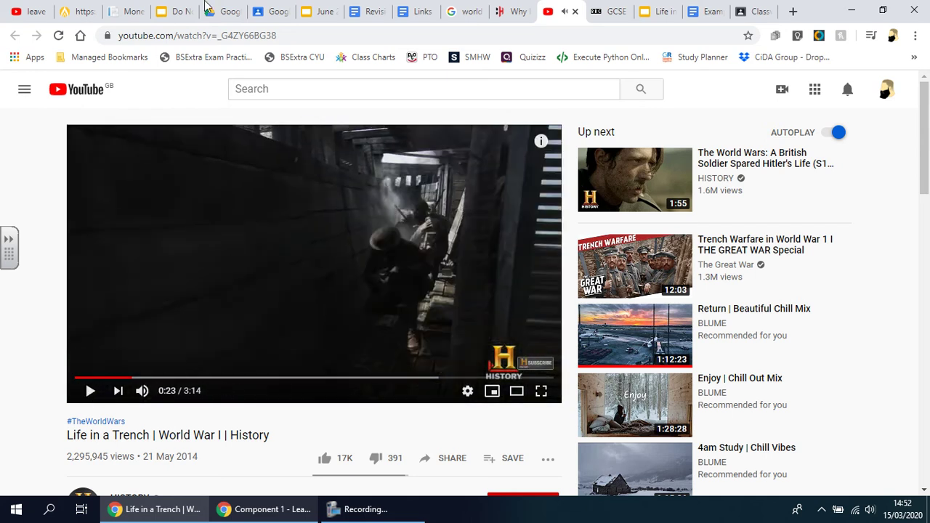
pyautogui.moveTo(276, 36); pyautogui.dragTo(118, 37)
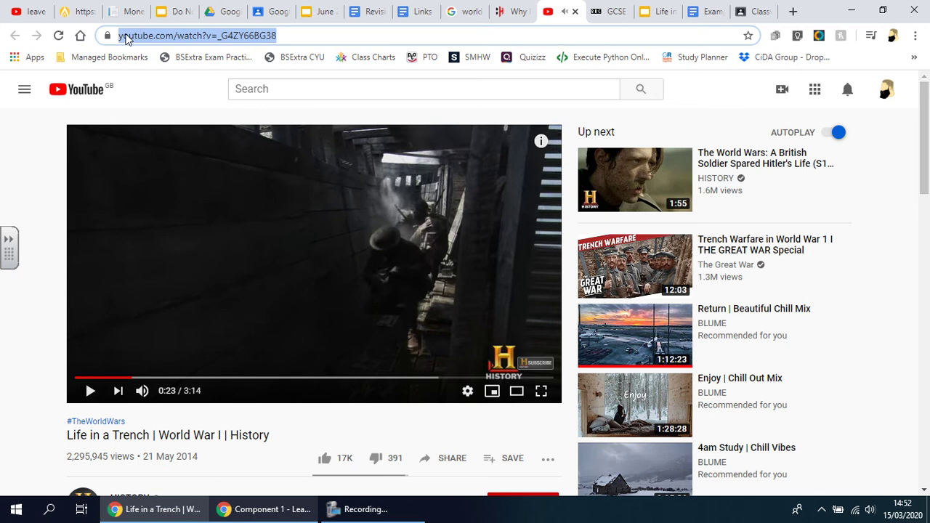
pyautogui.rightClick(133, 39)
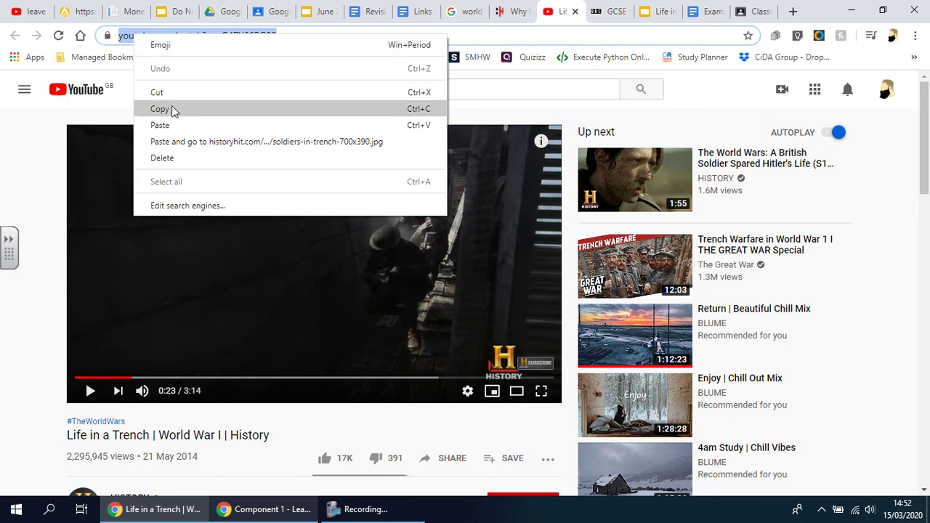
pyautogui.click(172, 109)
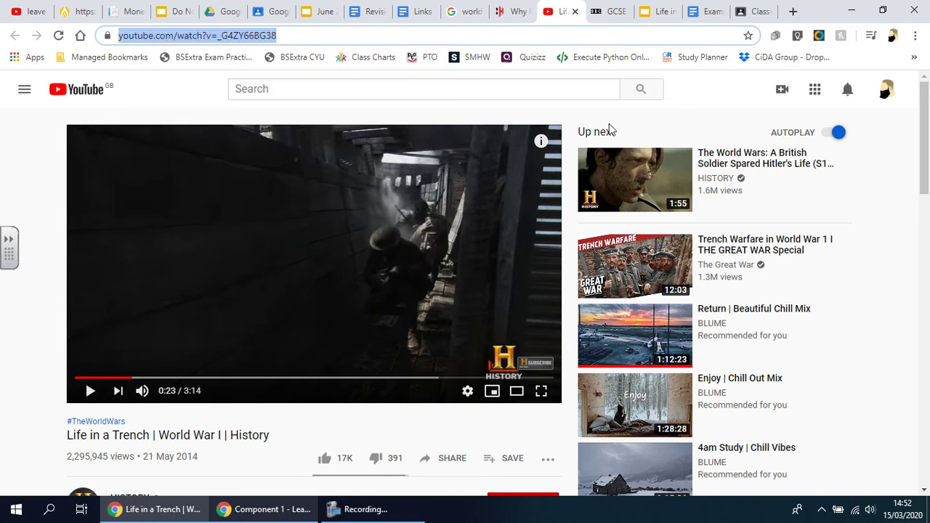
# - Attach the Life in a Trench YouTube video to the question using its pasted URL
pyautogui.click(709, 14)
pyautogui.click(743, 12)
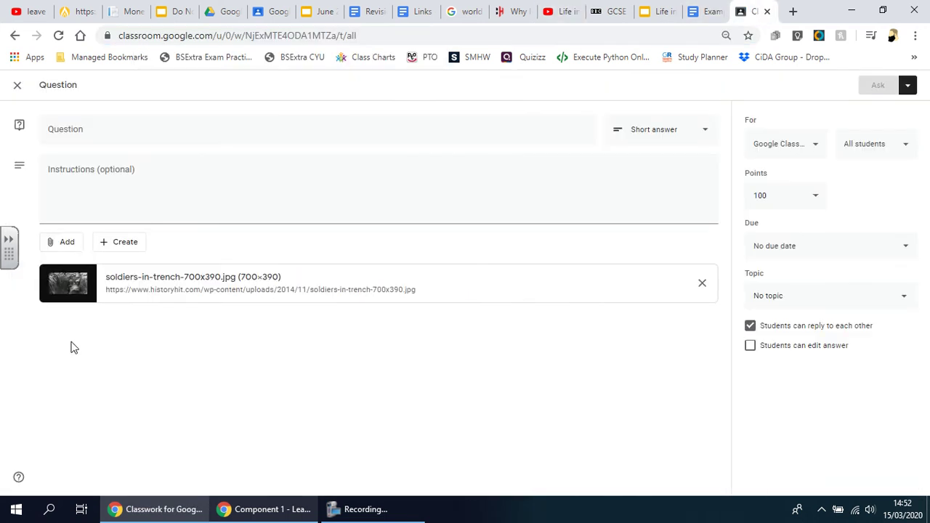
pyautogui.click(67, 241)
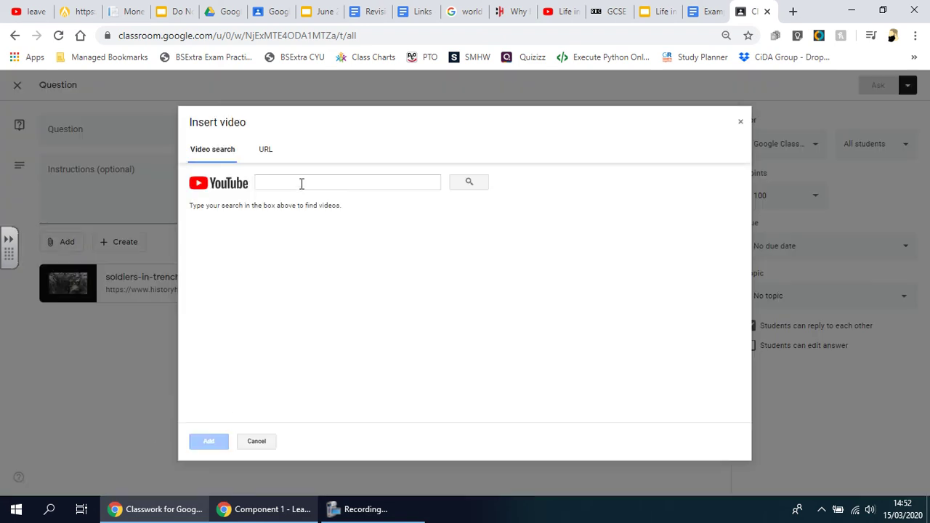
pyautogui.click(265, 154)
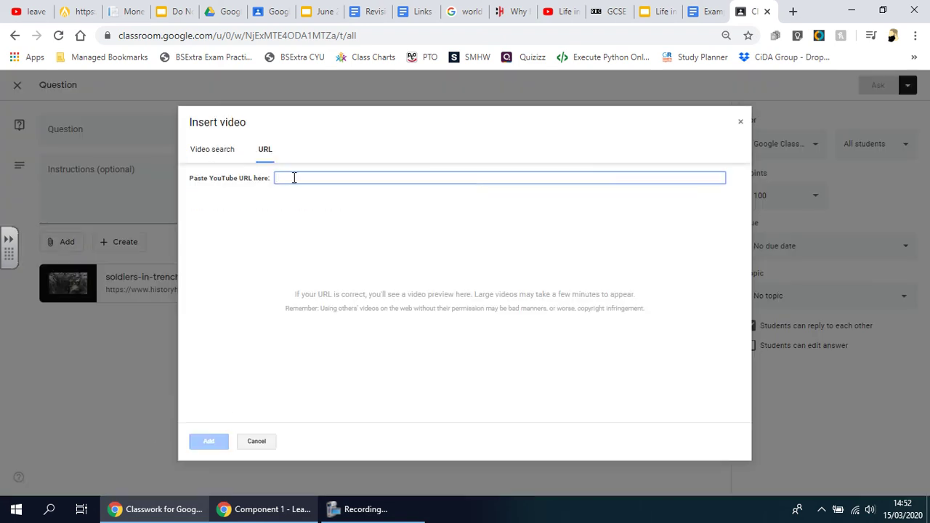
pyautogui.hotkey('ctrl', 'v')
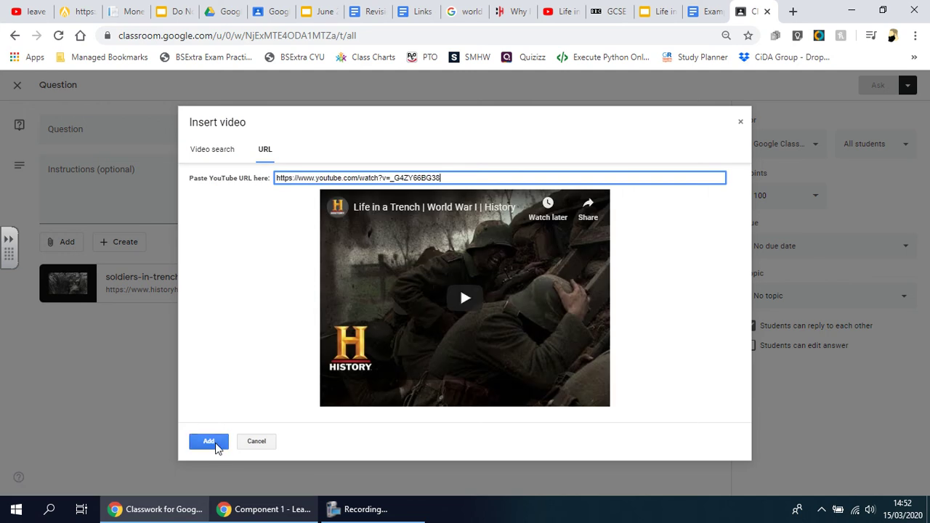
pyautogui.click(215, 442)
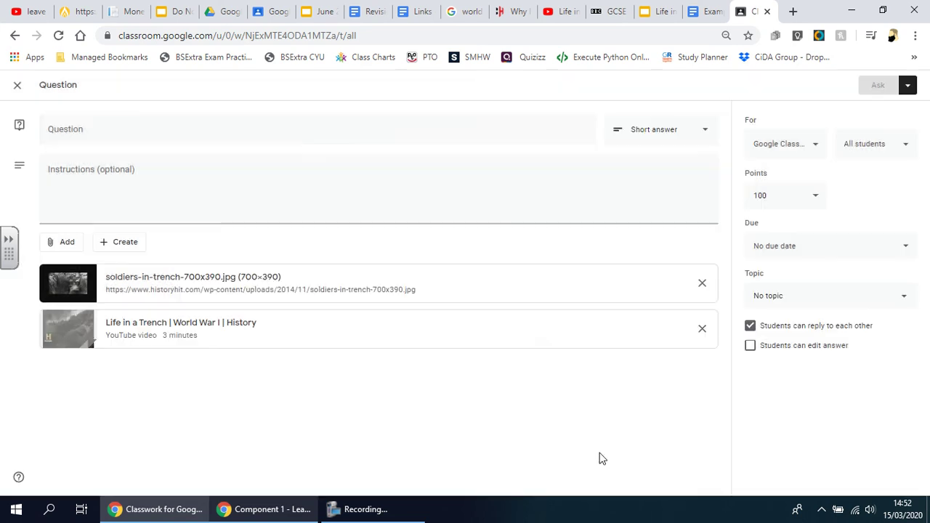
pyautogui.click(93, 130)
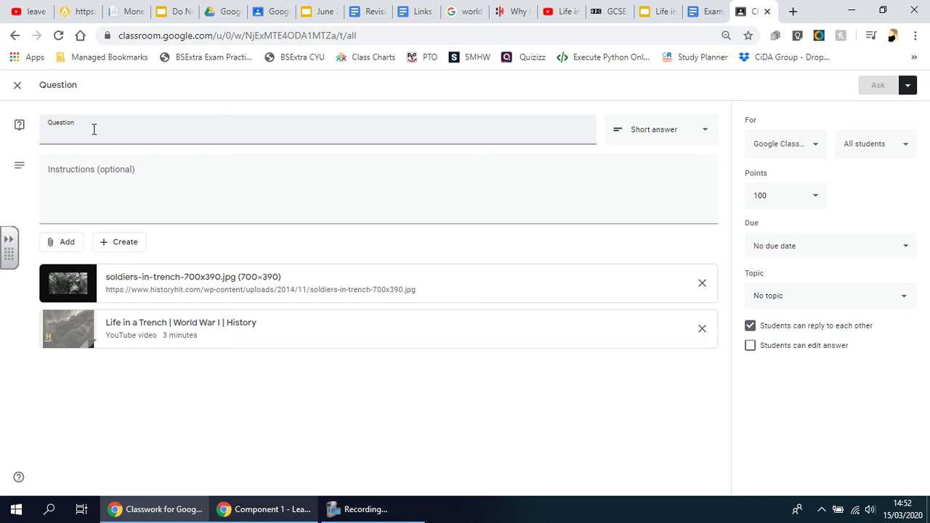
# - Write 'Why do you think life in the trenches is described as horrific?' plus the explain-and-justify sentence, fixing 'decribed'
pyautogui.write('Why d')
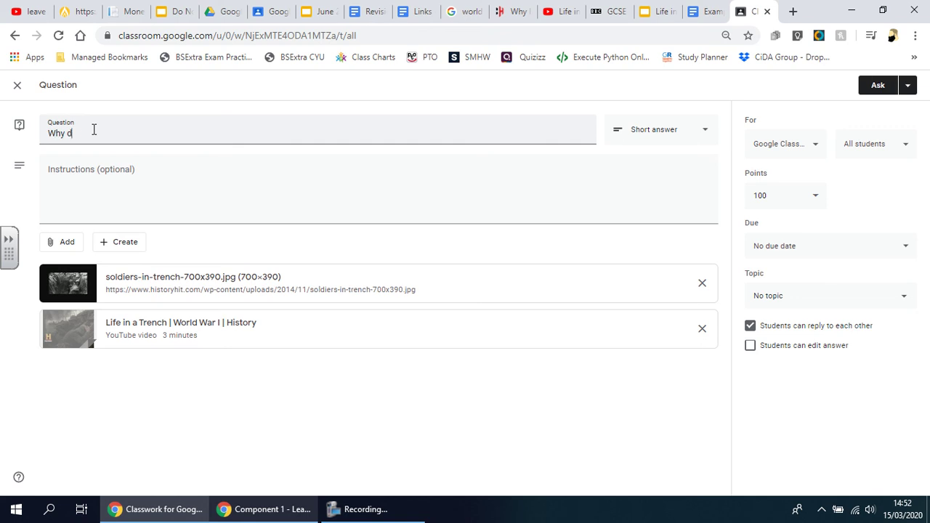
pyautogui.write('o you think life in the trenches is decr')
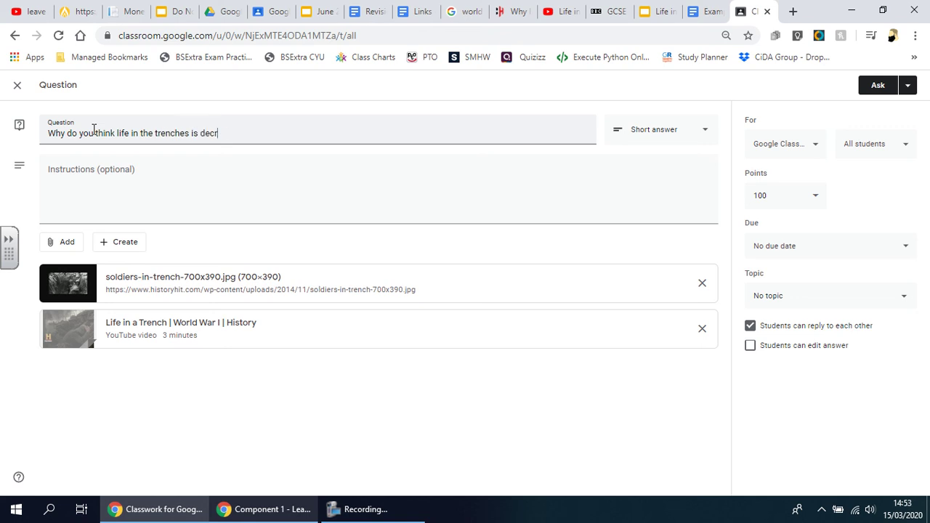
pyautogui.write('ibed as')
pyautogui.rightClick(219, 135)
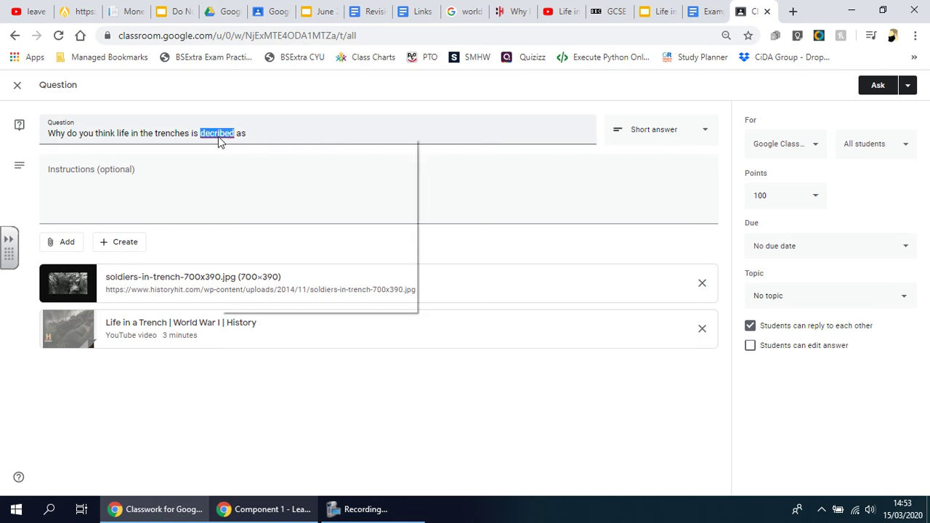
pyautogui.click(259, 148)
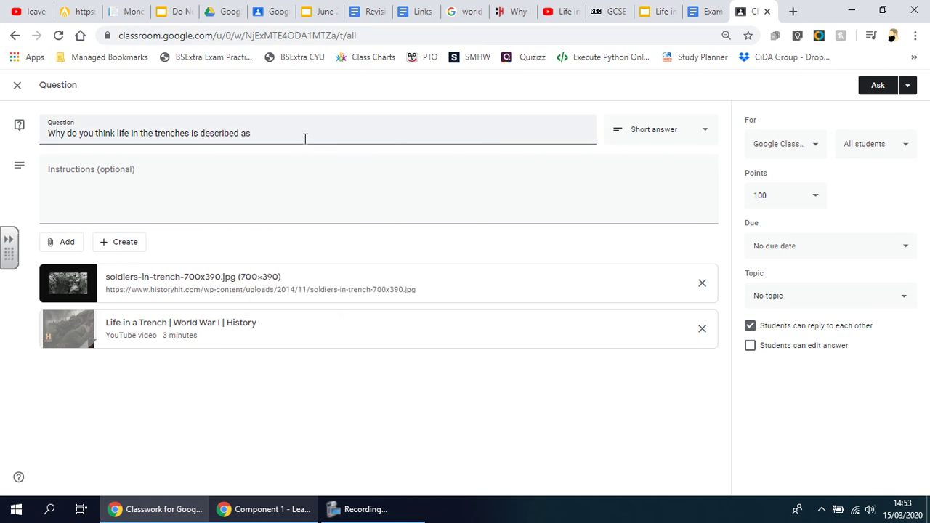
pyautogui.write('horrific? Explain with examples and justif')
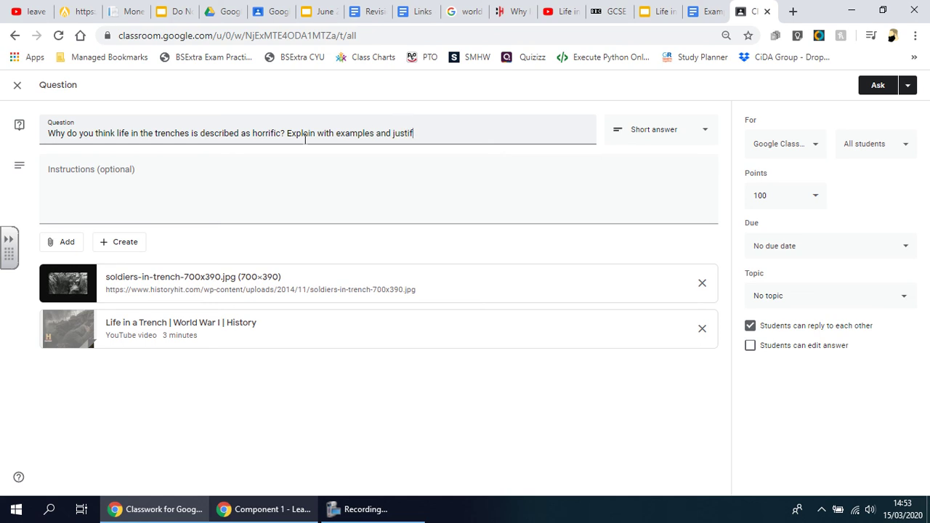
pyautogui.write('y your points.')
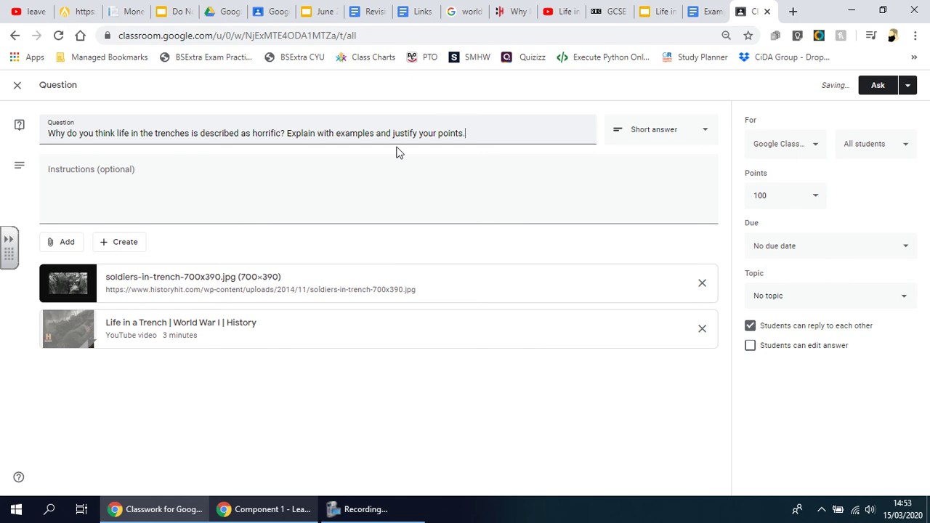
pyautogui.moveTo(484, 138); pyautogui.dragTo(283, 144)
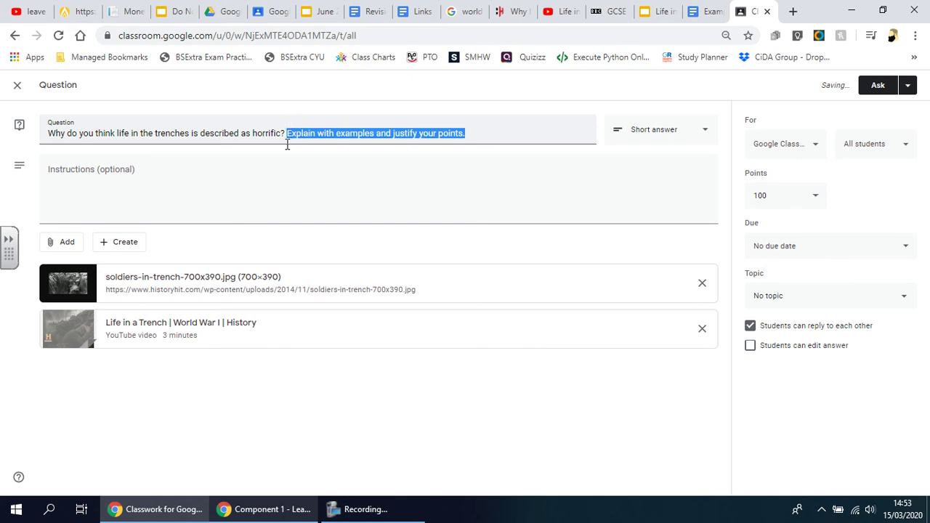
# - Cut the explain-and-justify sentence into Instructions and add 'Remember to use PEEL.' below it
pyautogui.press('BackSpace')
pyautogui.click(162, 170)
pyautogui.hotkey('ctrl', 'v')
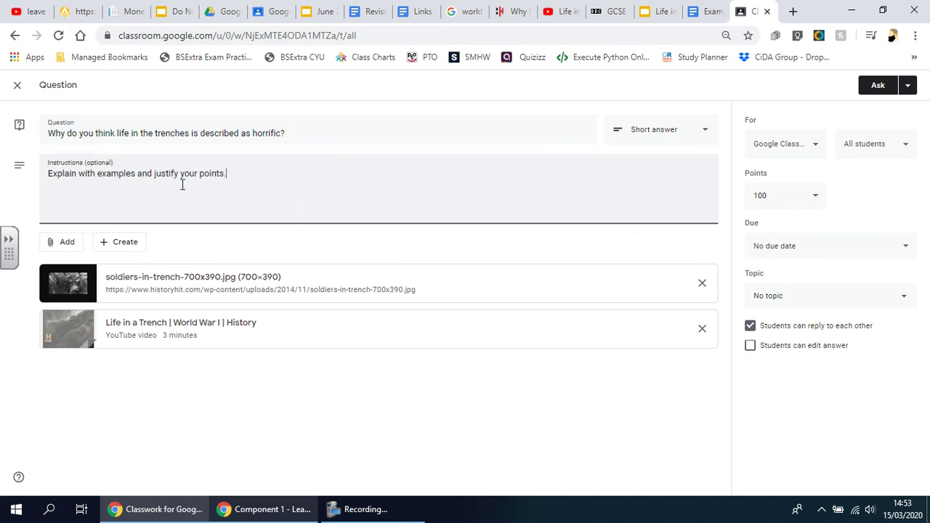
pyautogui.press('Return')
pyautogui.write('Reemember to use PEEL.')
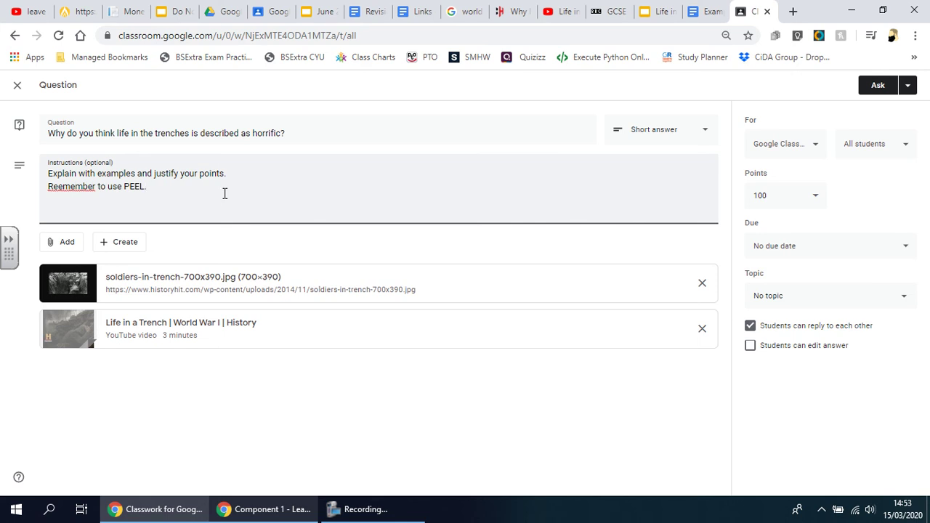
pyautogui.rightClick(79, 191)
pyautogui.click(117, 201)
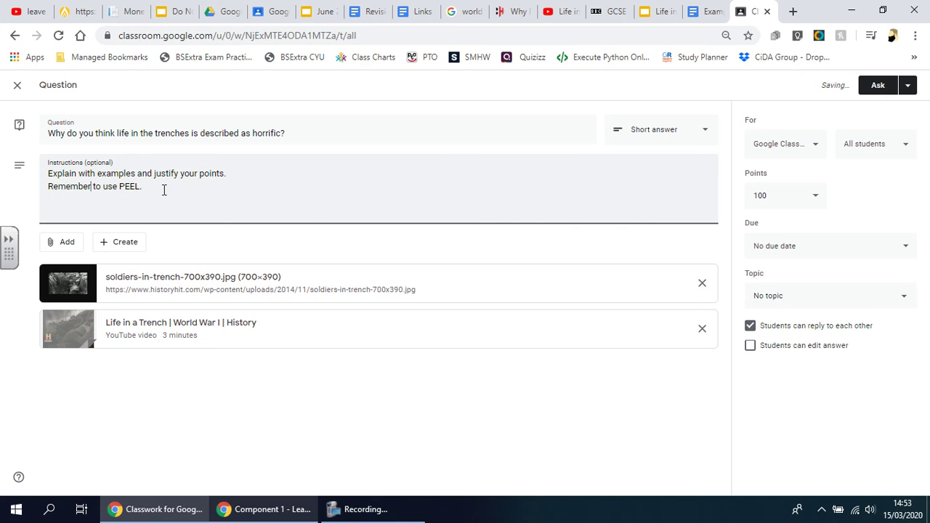
# - Keep Short answer, turn off 'Students can reply to each other', and Ask the question
pyautogui.click(694, 132)
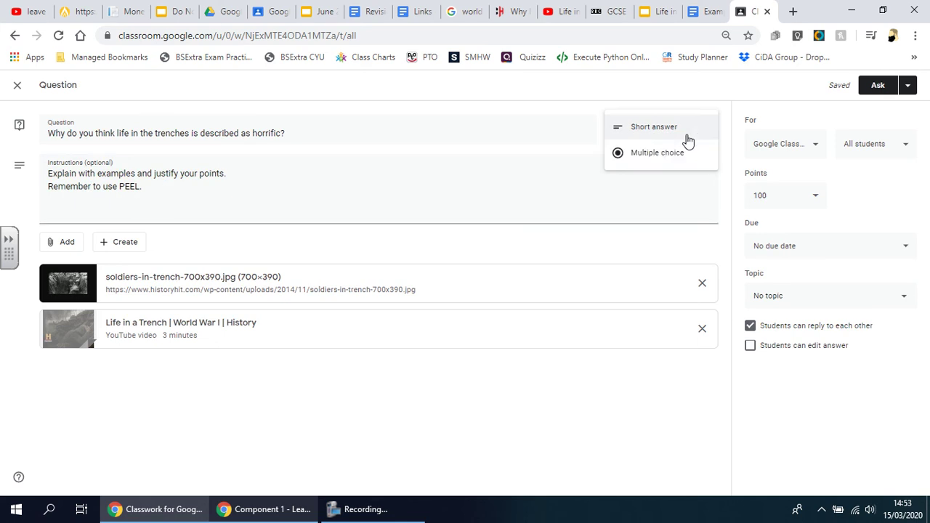
pyautogui.click(682, 130)
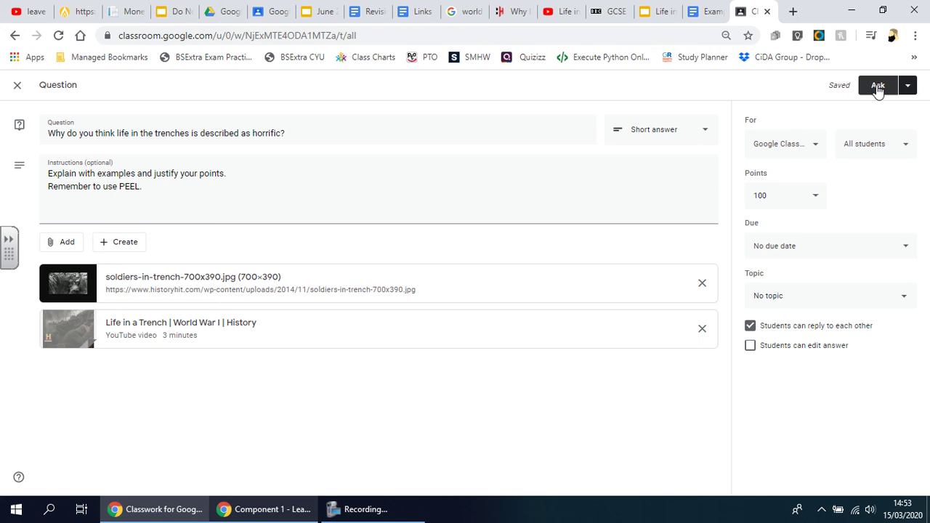
pyautogui.click(752, 327)
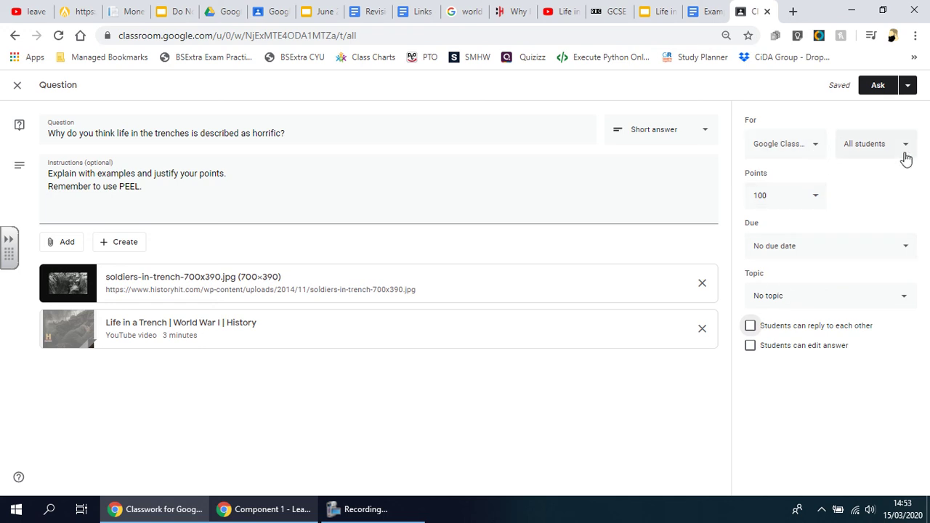
pyautogui.click(876, 89)
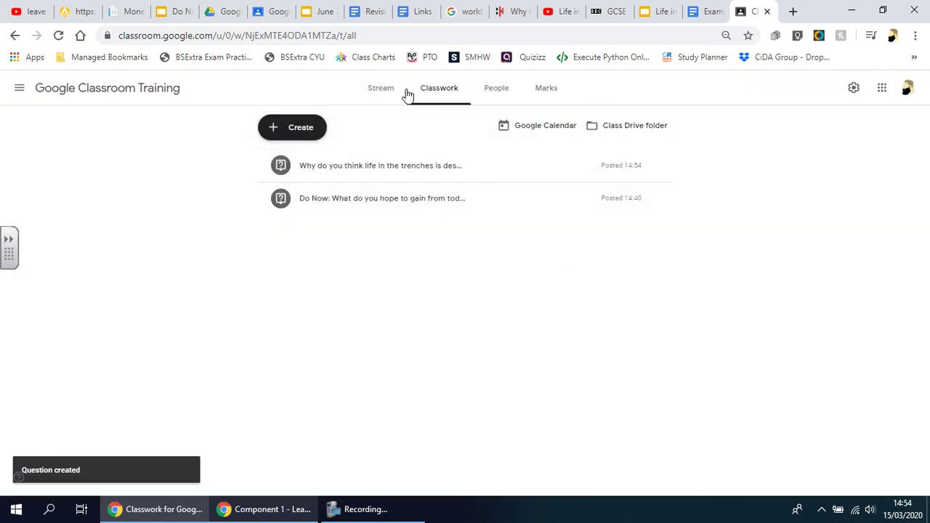
# - On the Stream, use Move to top on the Do Now post so it sits above the trench question
pyautogui.click(383, 94)
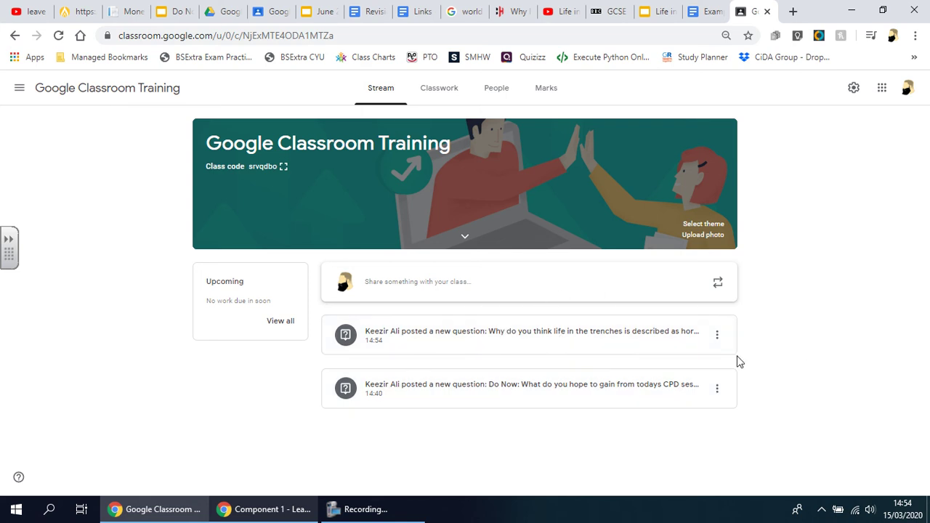
pyautogui.click(718, 335)
pyautogui.click(703, 411)
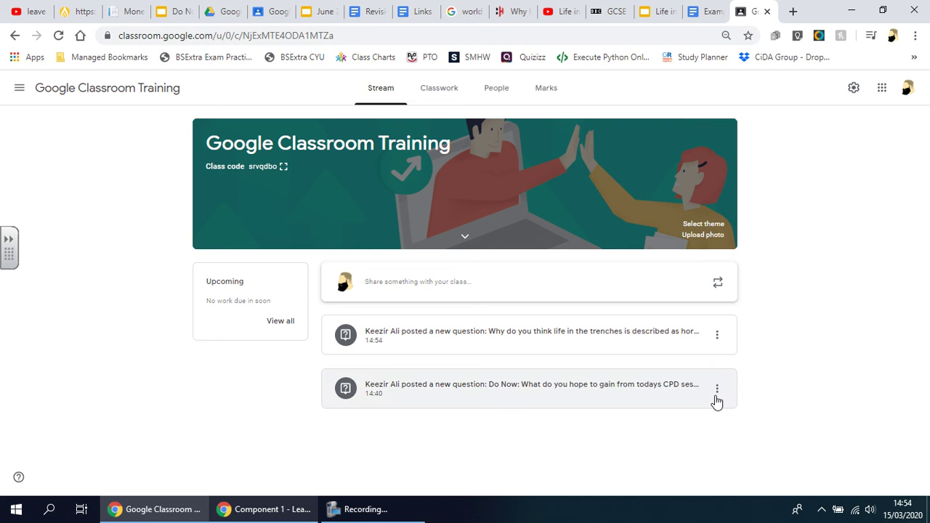
pyautogui.click(717, 392)
pyautogui.click(694, 412)
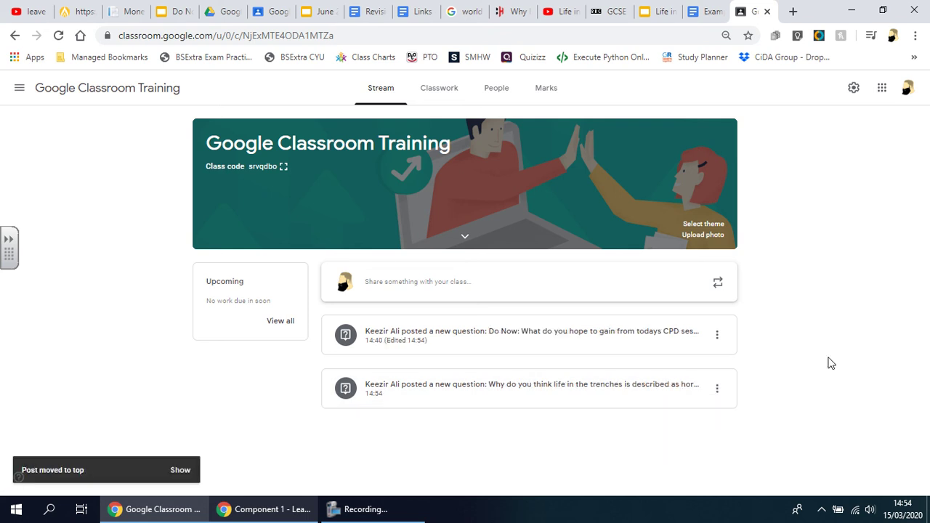
# - Open the trench question from the stream to see its PEEL instructions and photo and video attachments
pyautogui.click(583, 386)
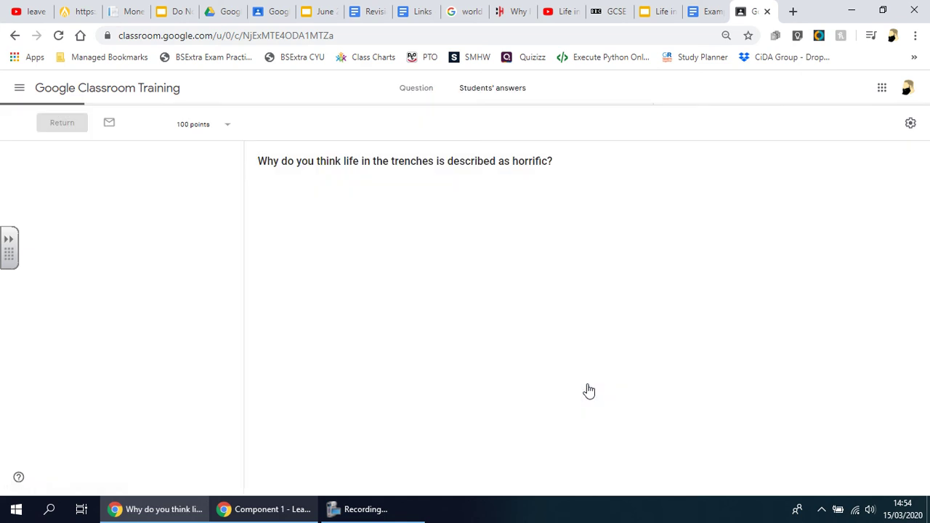
pyautogui.click(428, 89)
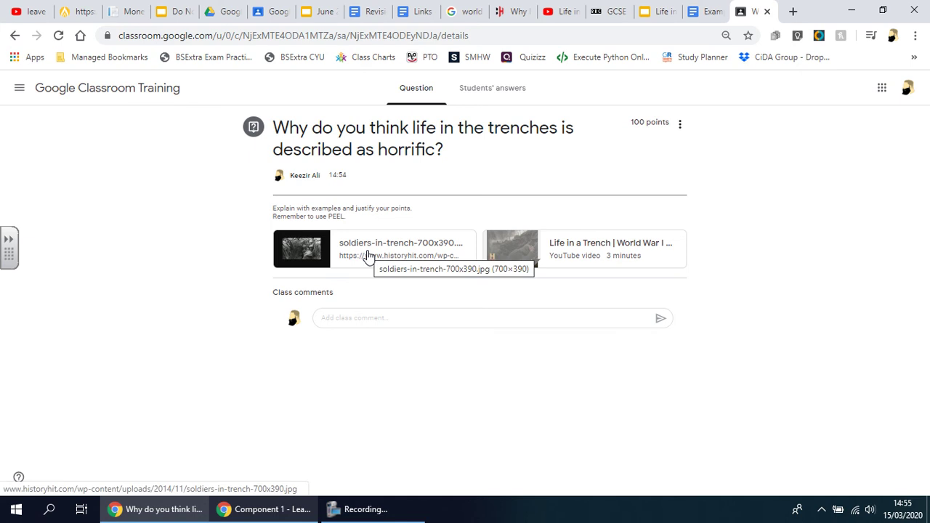
# - View the soldiers-in-trench photo attachment in a new tab, then close that tab
pyautogui.click(314, 256)
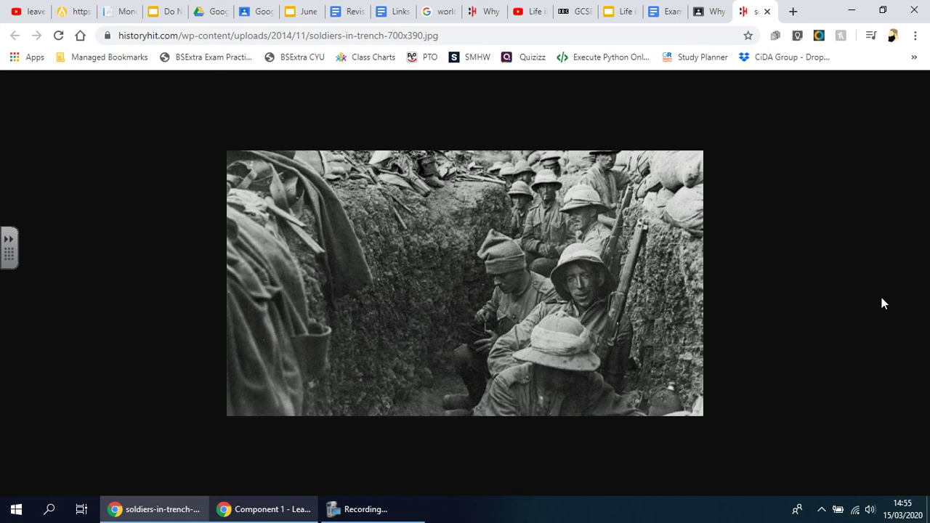
pyautogui.click(767, 12)
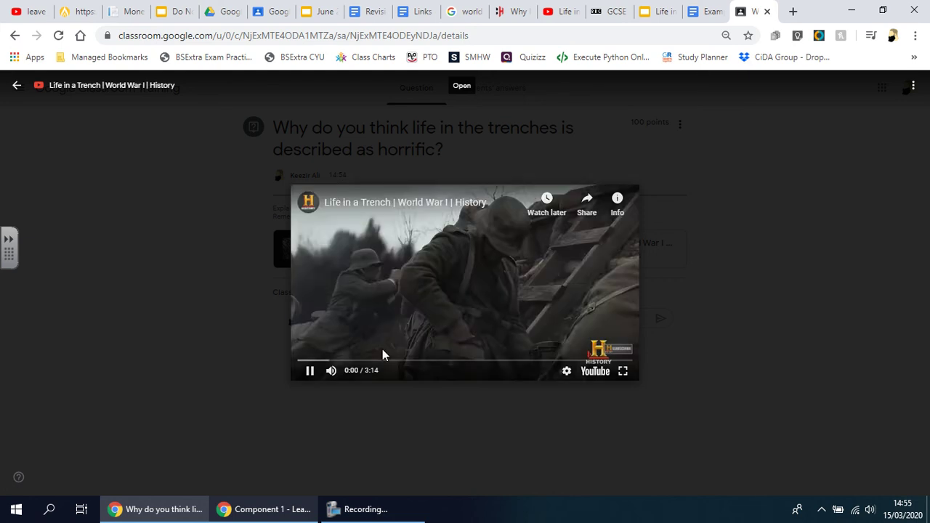
# - Pause the Life in a Trench video, dismiss the suggested videos, and close the player
pyautogui.click(309, 371)
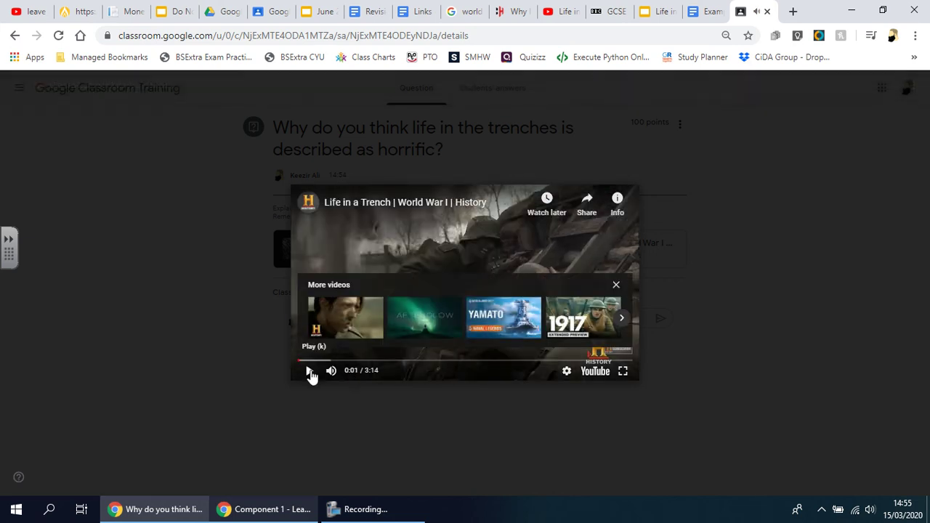
pyautogui.click(616, 285)
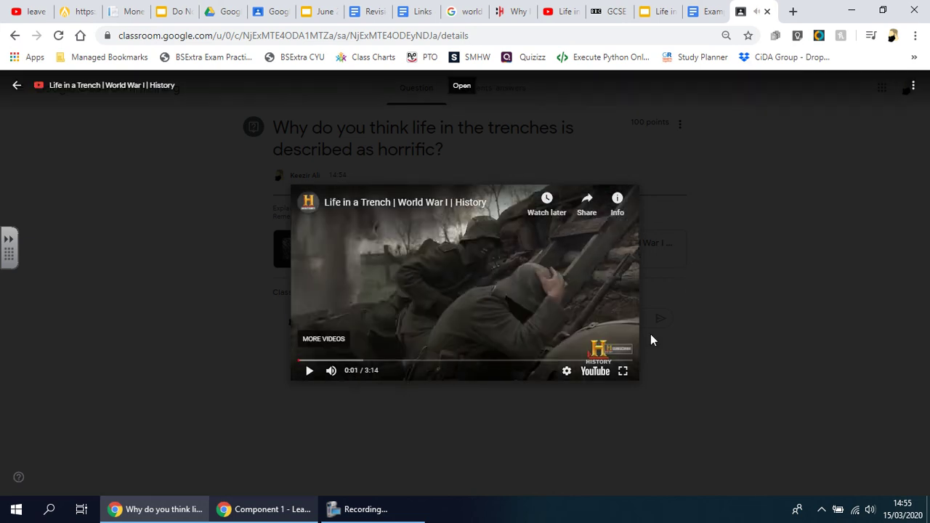
pyautogui.click(838, 249)
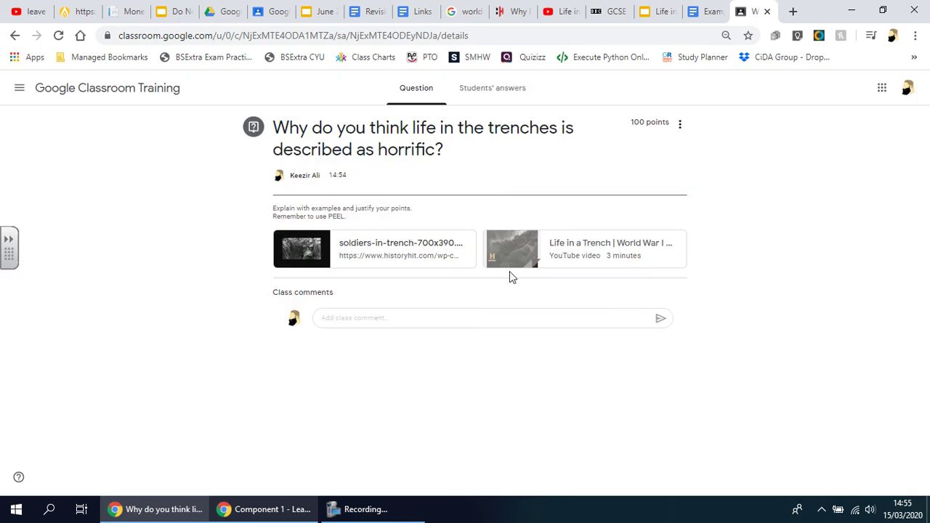